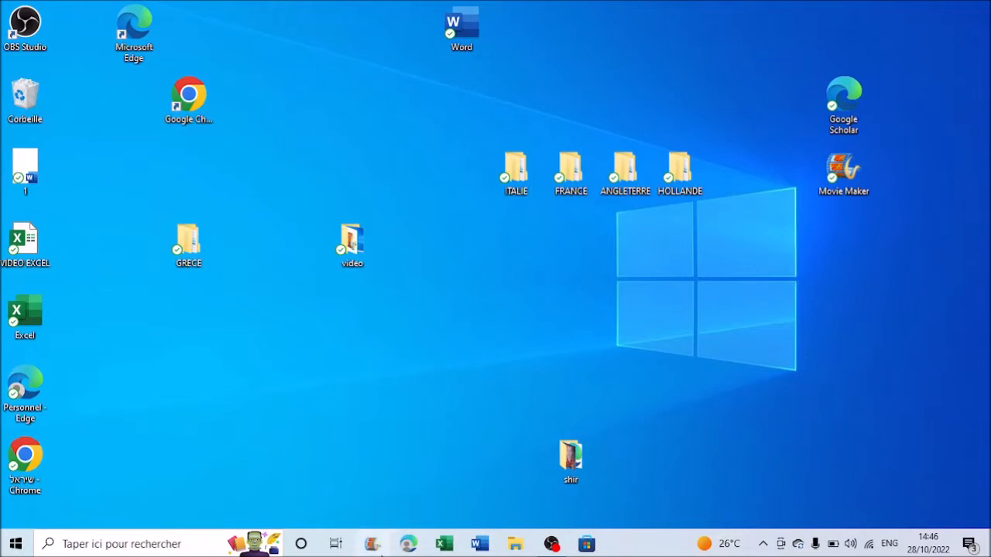
# - Switch to Excel and open the recent workbook VIDEO EXCEL
pyautogui.click(444, 544)
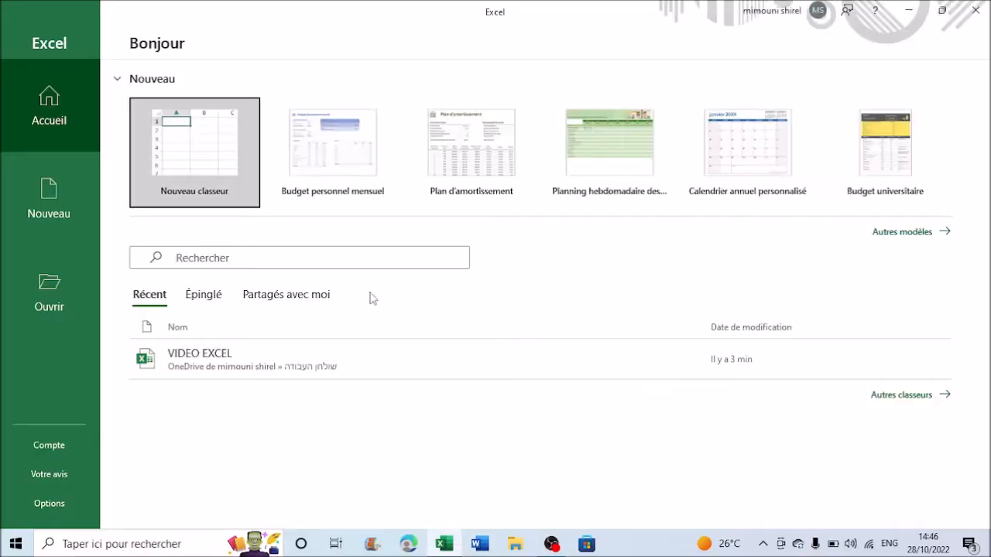
pyautogui.click(203, 364)
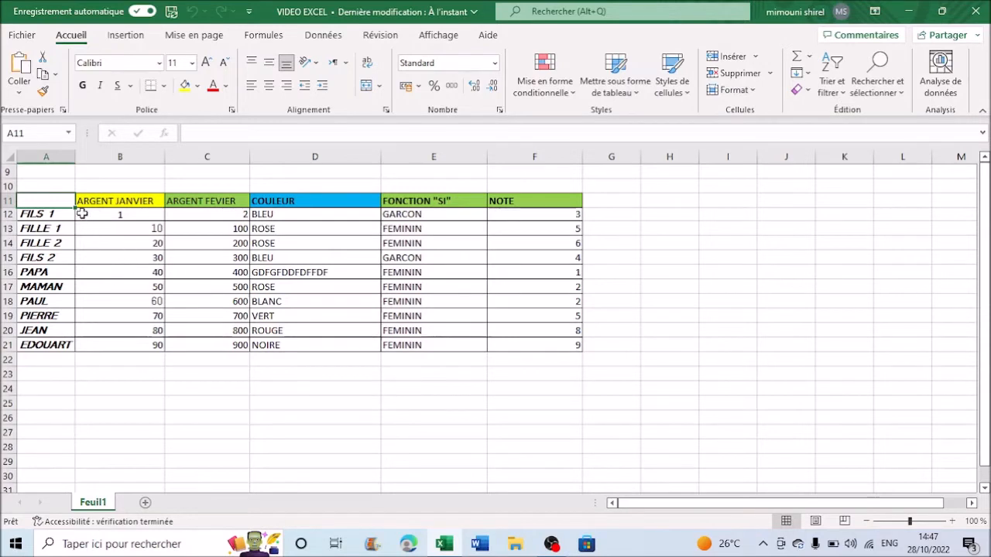
# - Copy the header row A11:F11 and paste it with its formatting into row 24, starting at A24
pyautogui.moveTo(69, 200); pyautogui.dragTo(554, 205)
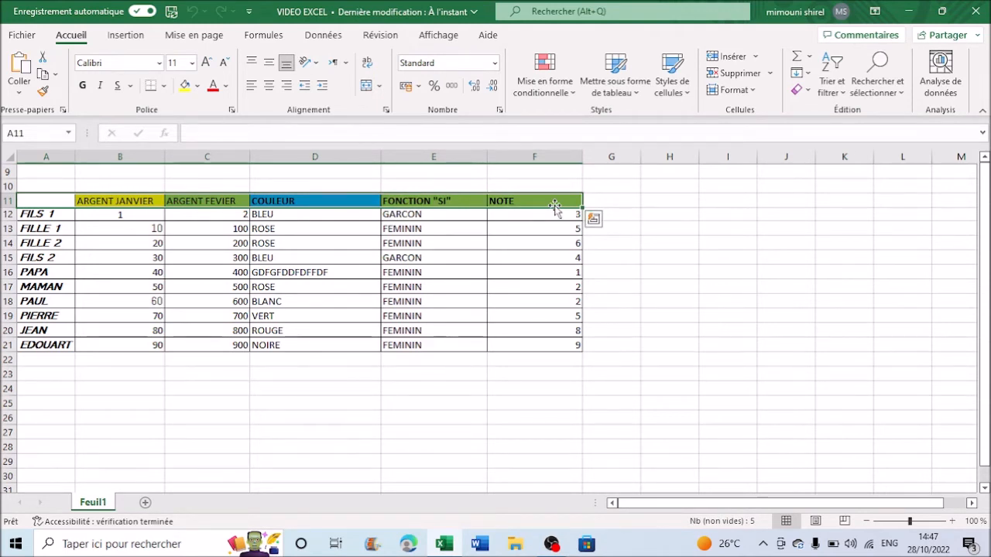
pyautogui.hotkey('ctrl', 'c')
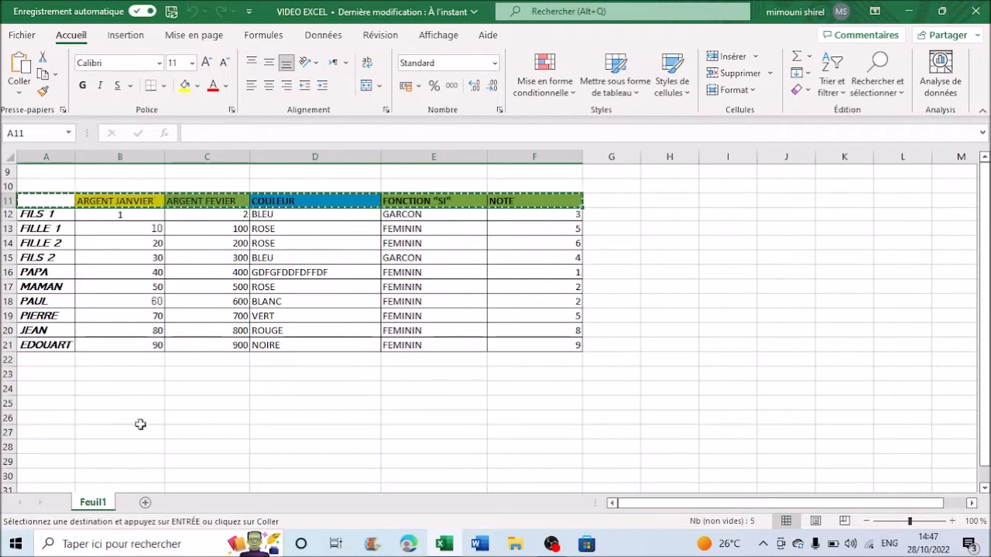
pyautogui.click(61, 388)
pyautogui.rightClick(62, 387)
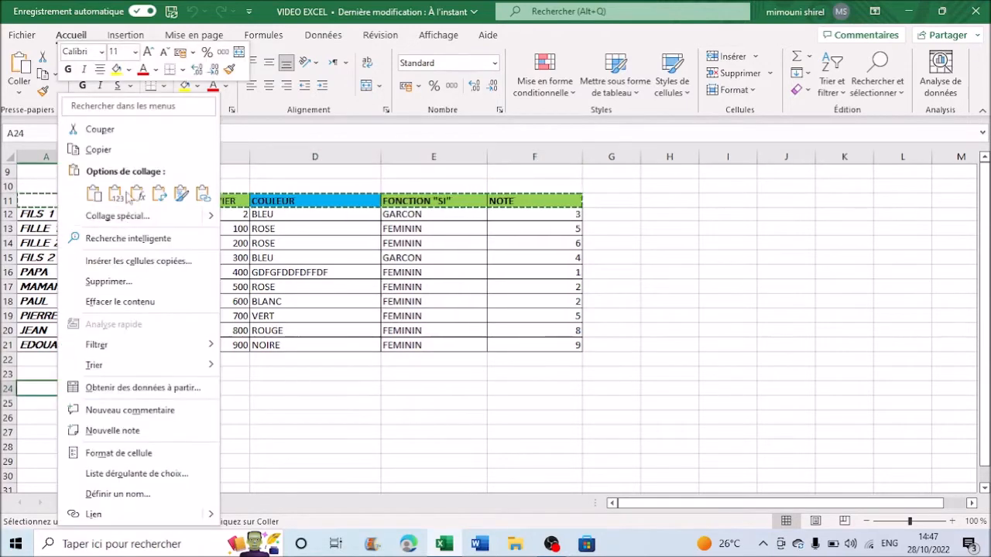
pyautogui.click(94, 194)
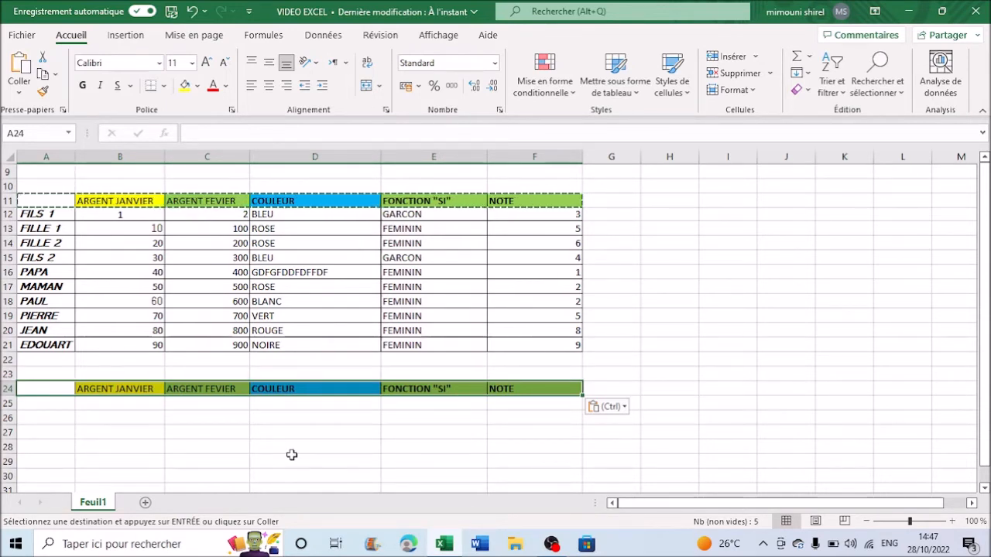
pyautogui.click(46, 403)
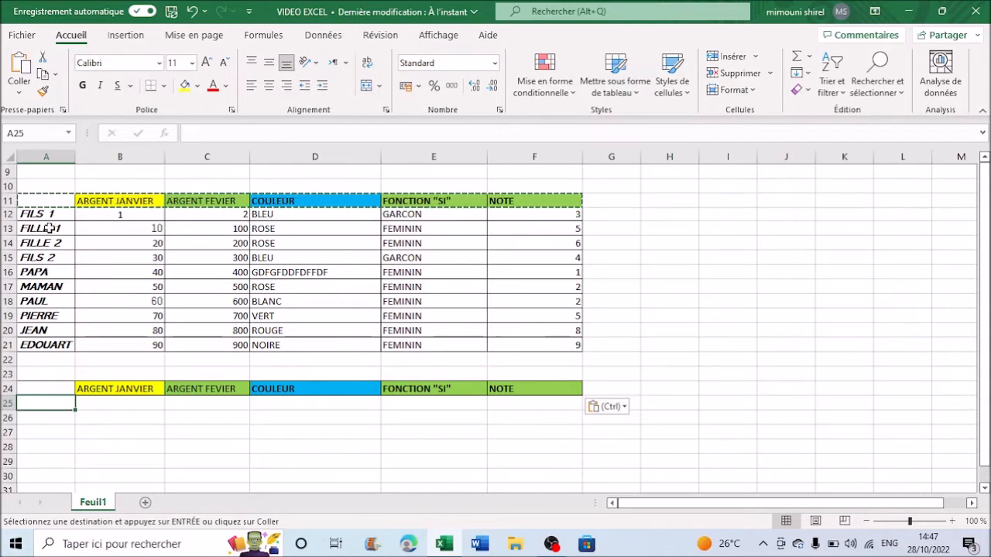
pyautogui.click(37, 203)
pyautogui.doubleClick(38, 199)
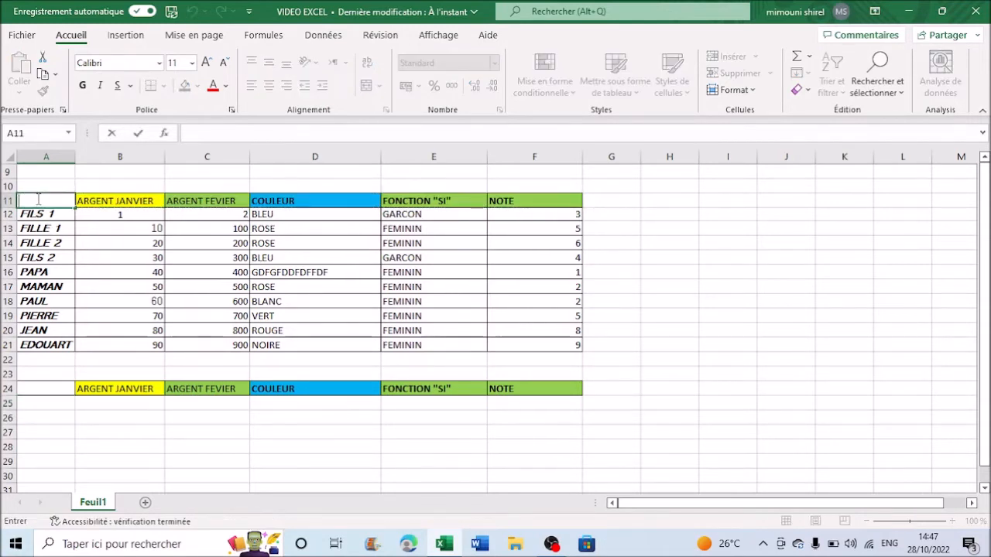
pyautogui.moveTo(46, 215)
pyautogui.mouseDown()
pyautogui.moveTo(39, 344)
pyautogui.moveTo(40, 226)
pyautogui.mouseUp()
pyautogui.click(100, 261)
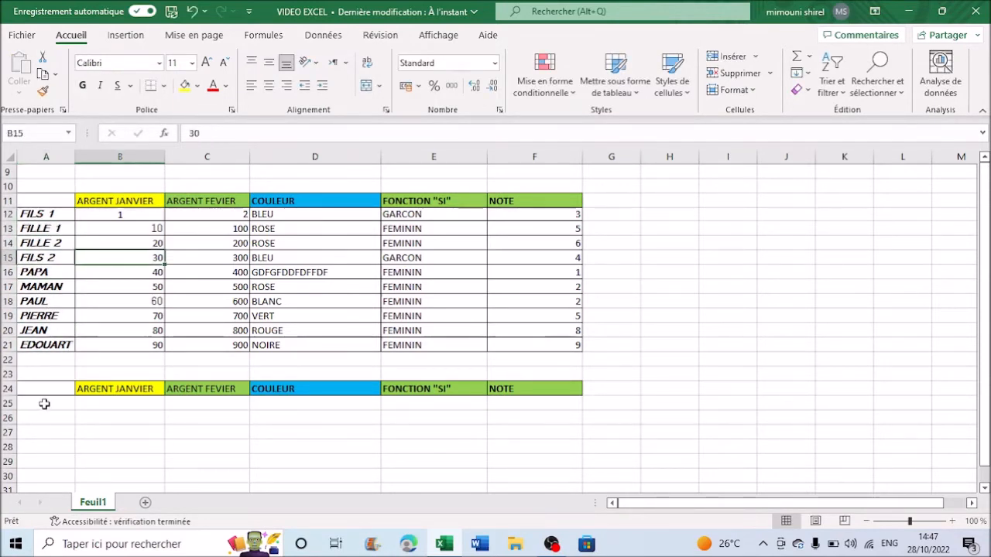
# - Apply a thick outside border to cell A25, below the copied header row
pyautogui.click(44, 404)
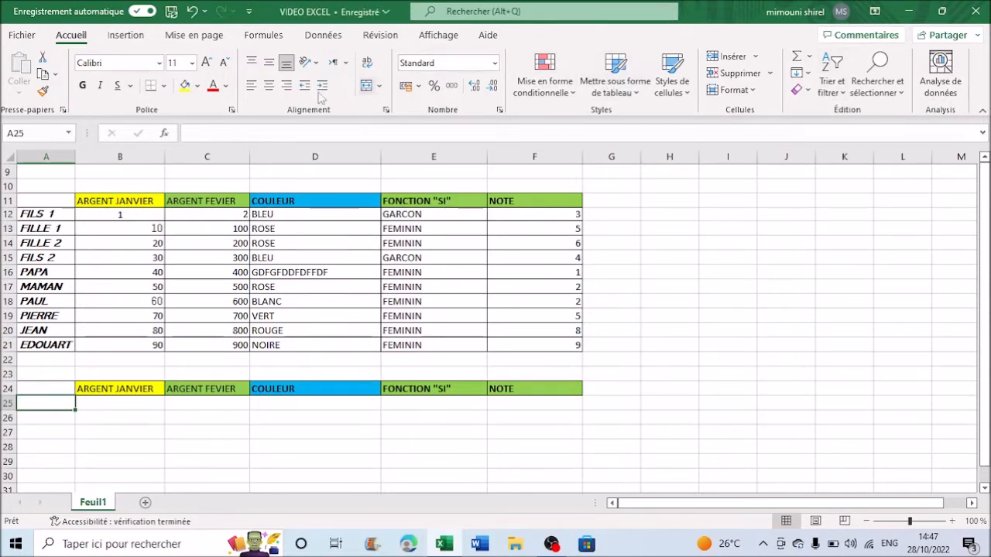
pyautogui.click(163, 85)
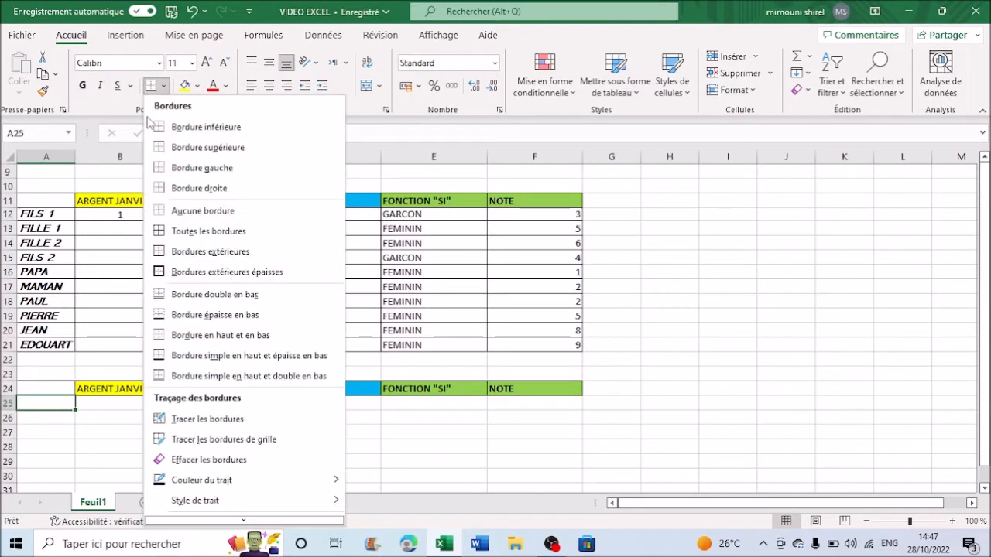
pyautogui.click(186, 272)
pyautogui.click(106, 425)
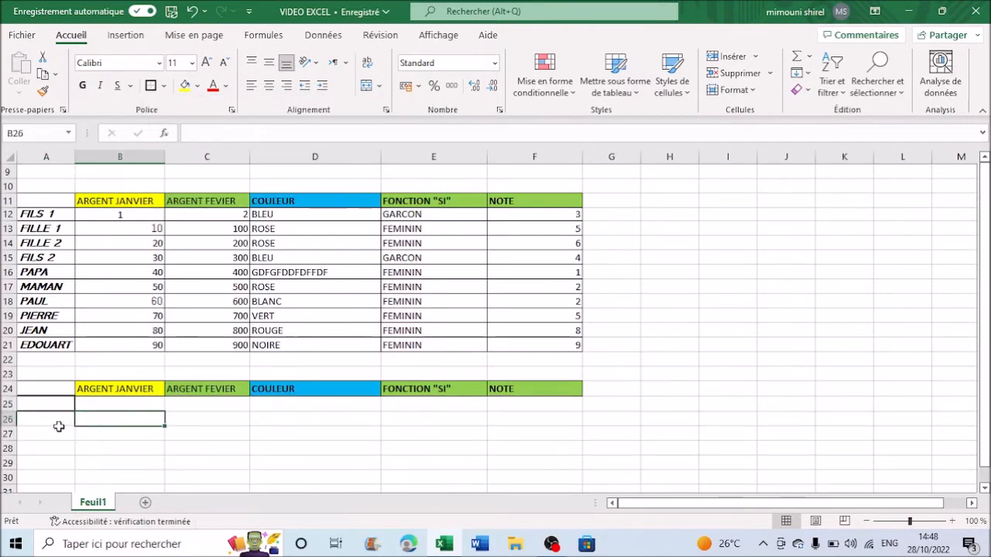
# - Start a RECHERCHEV formula in B25 with cell A25 as the lookup value
pyautogui.click(113, 401)
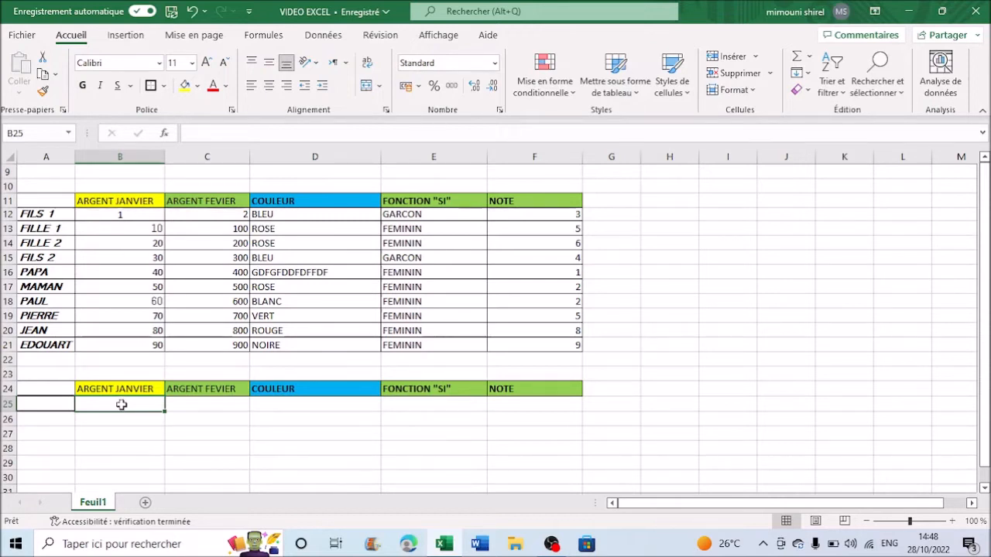
pyautogui.doubleClick(121, 405)
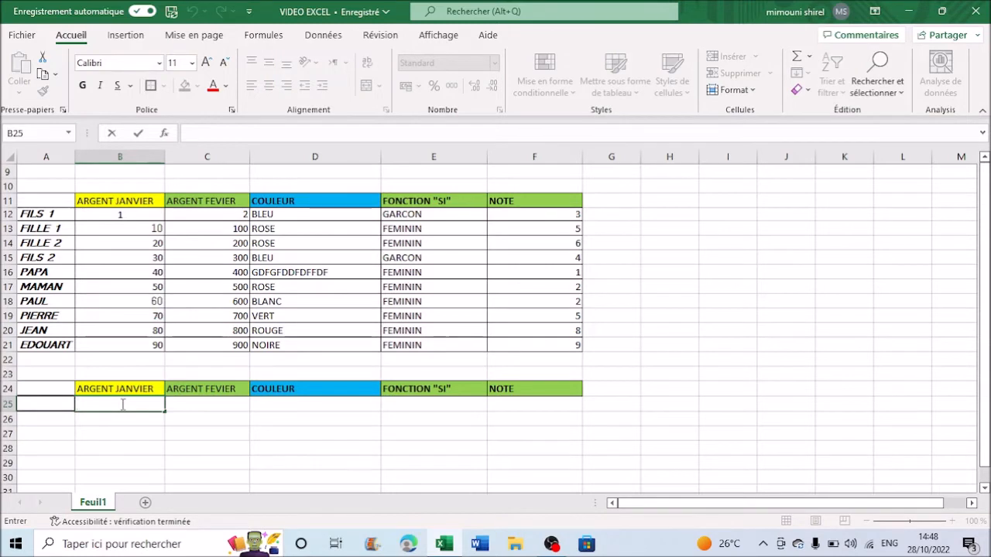
pyautogui.write('=')
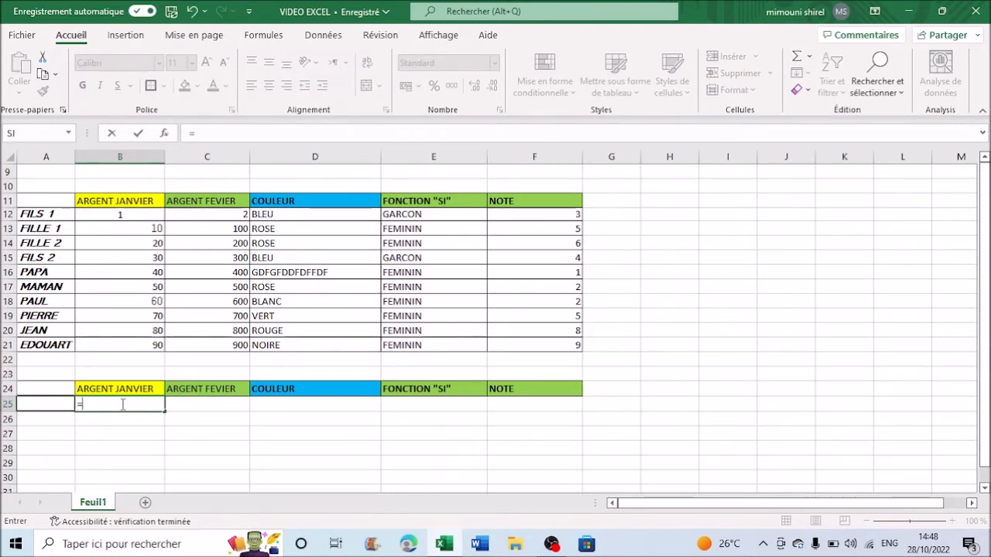
pyautogui.write('R')
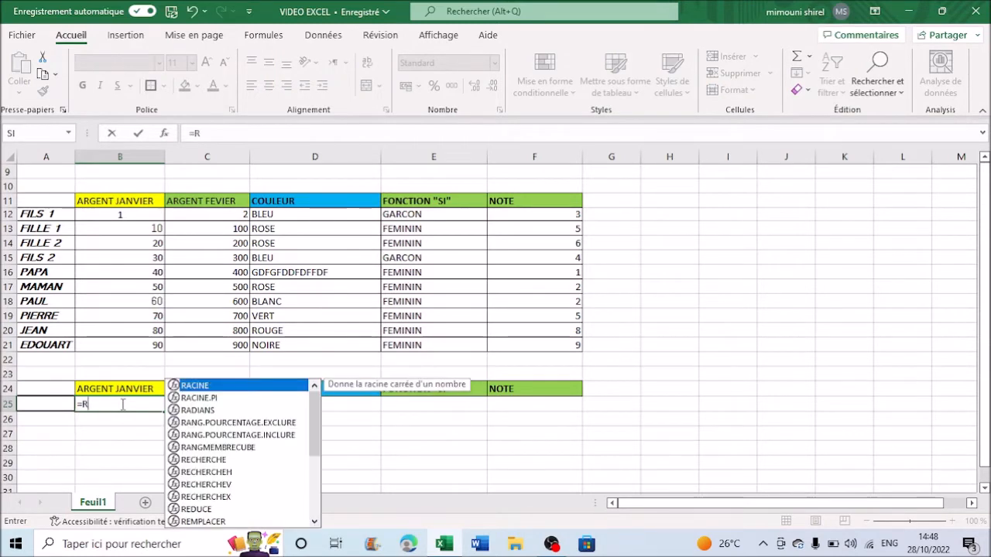
pyautogui.write('ECHER')
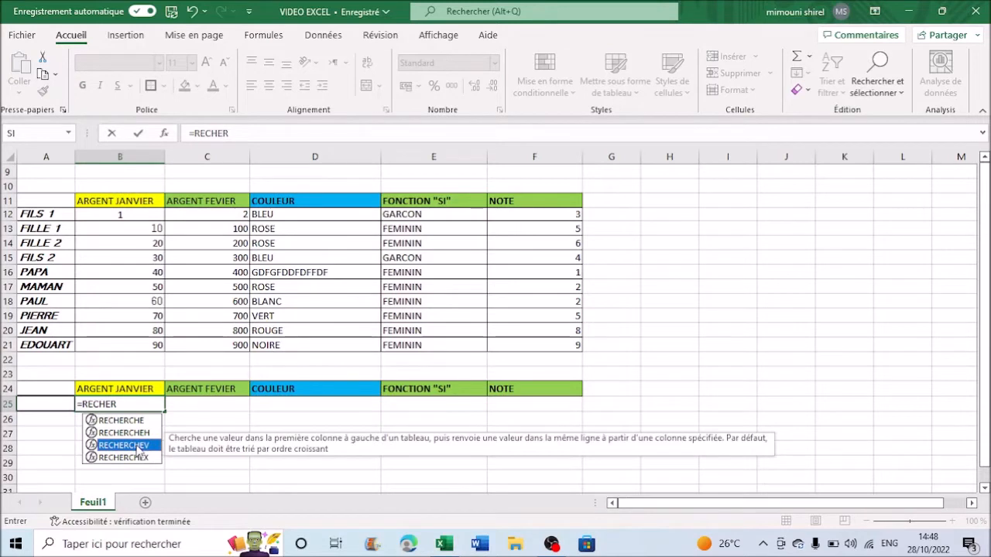
pyautogui.doubleClick(139, 446)
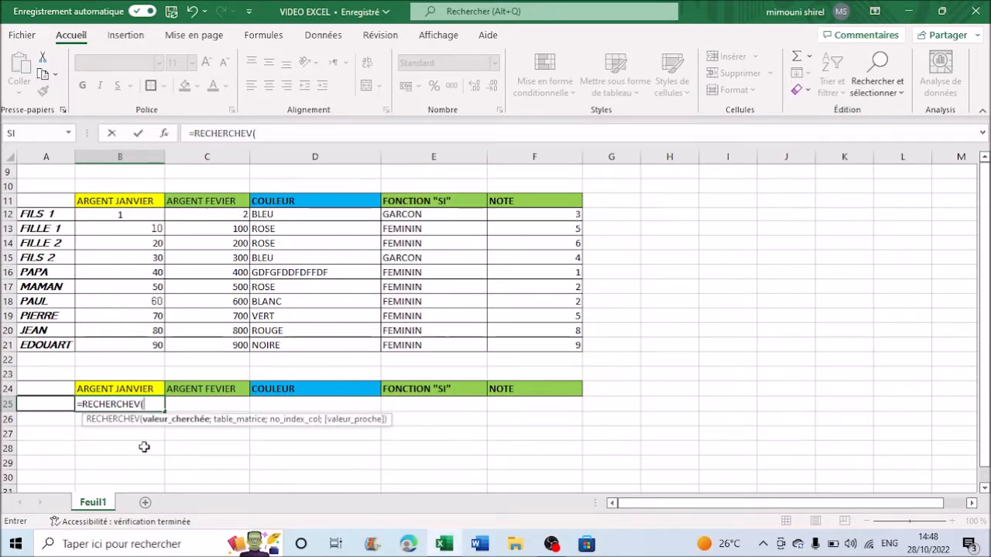
pyautogui.click(50, 401)
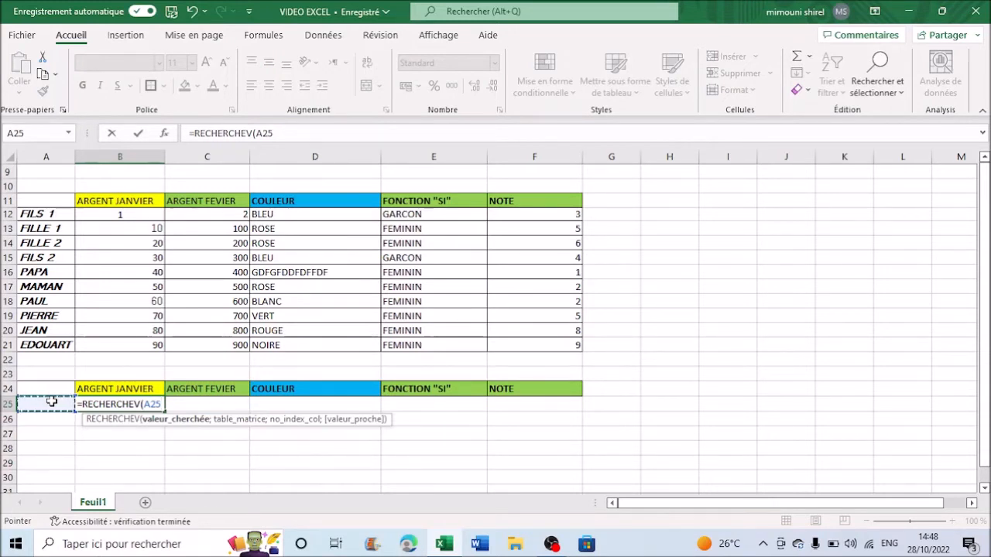
pyautogui.write(';')
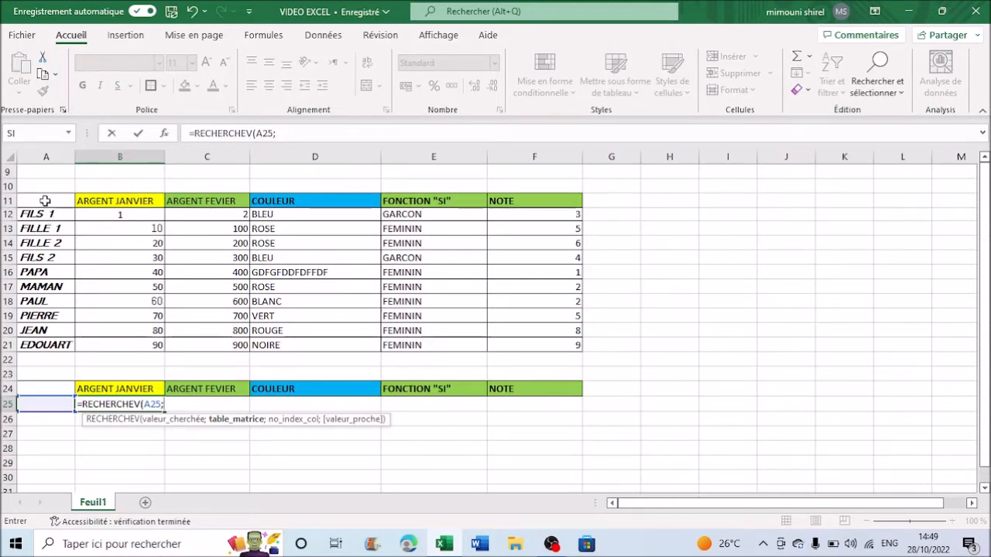
# - Set the RECHERCHEV table argument to the range A11:F21, followed by a semicolon separator
pyautogui.moveTo(45, 201); pyautogui.dragTo(563, 339)
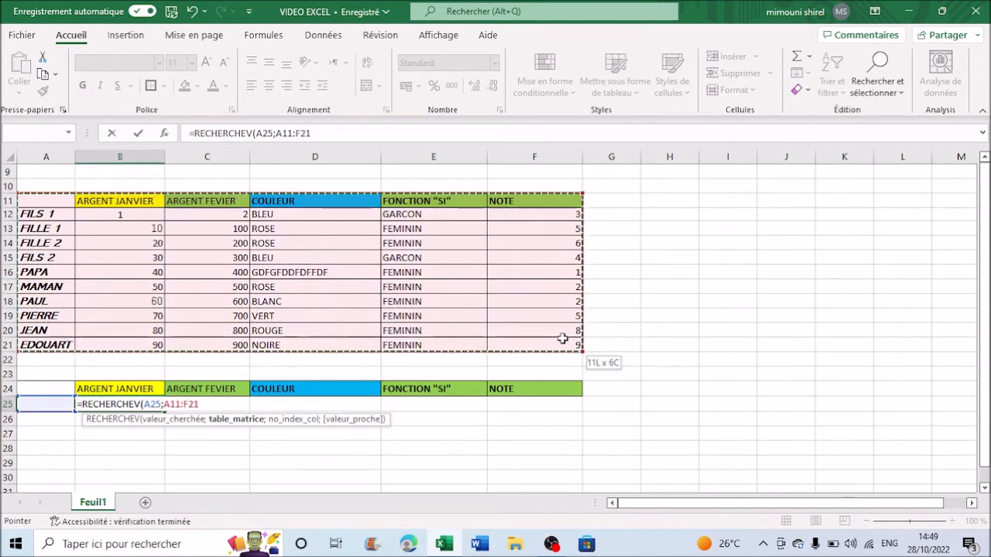
pyautogui.moveTo(562, 338); pyautogui.dragTo(563, 339)
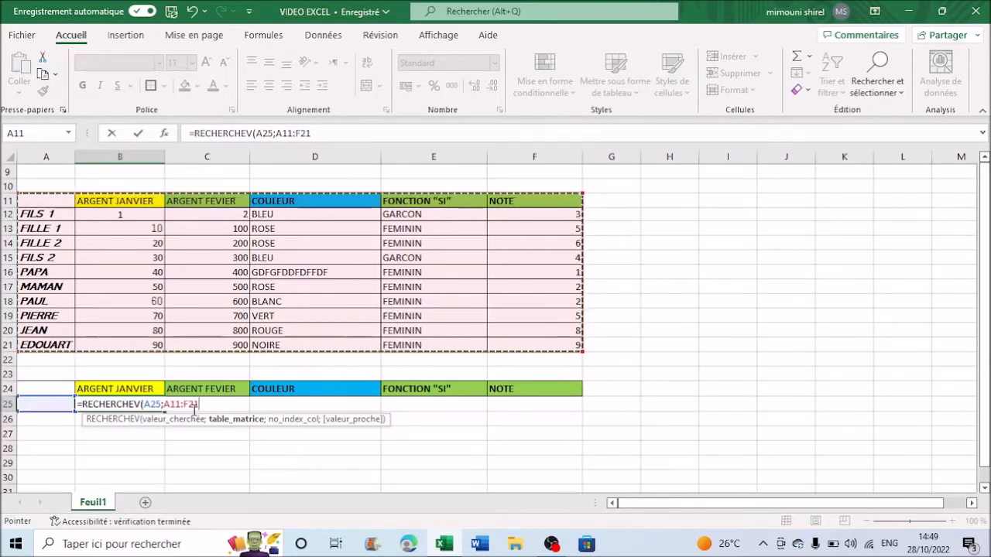
pyautogui.write(',')
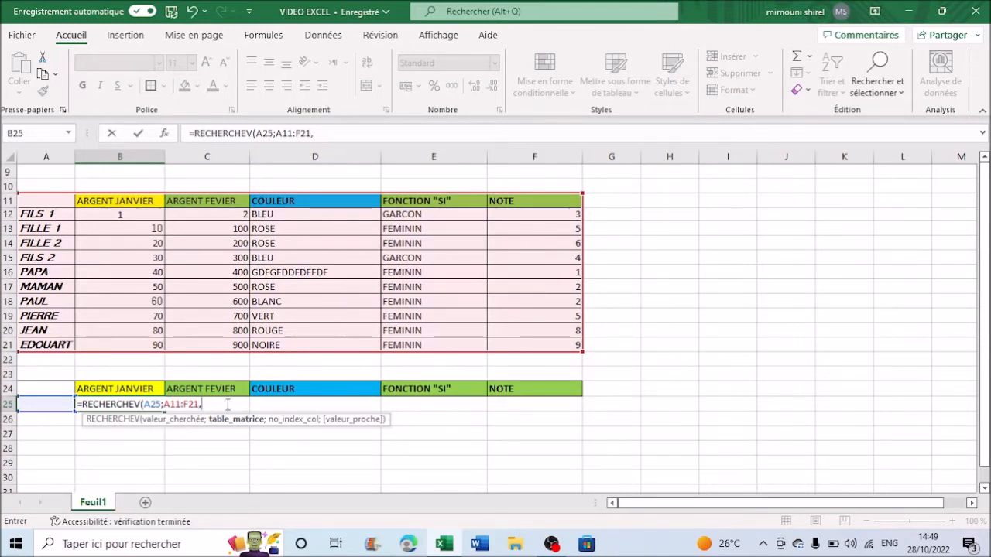
pyautogui.press('BackSpace')
pyautogui.write(';')
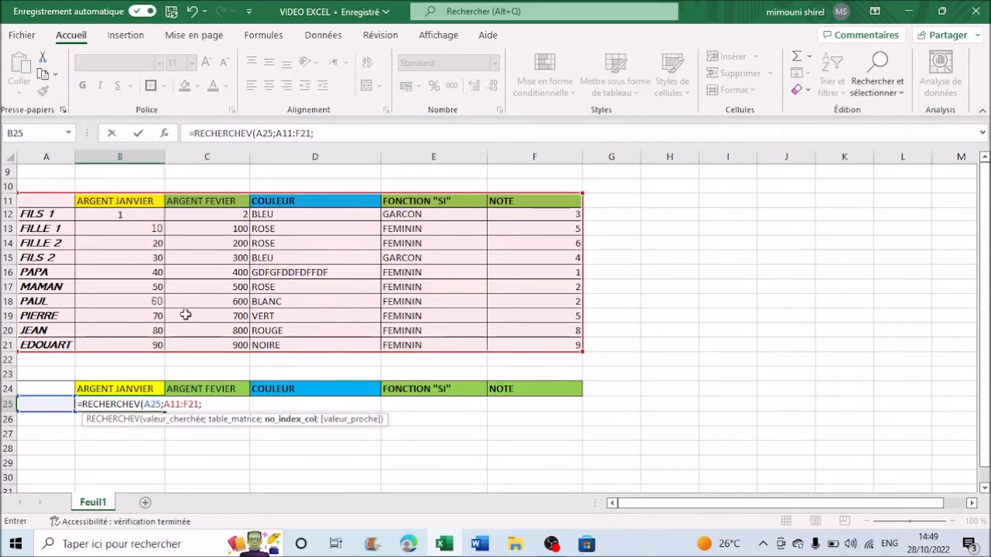
# - Complete the B25 formula with column index 2 and 0 for an exact match
pyautogui.write('2')
pyautogui.write(';')
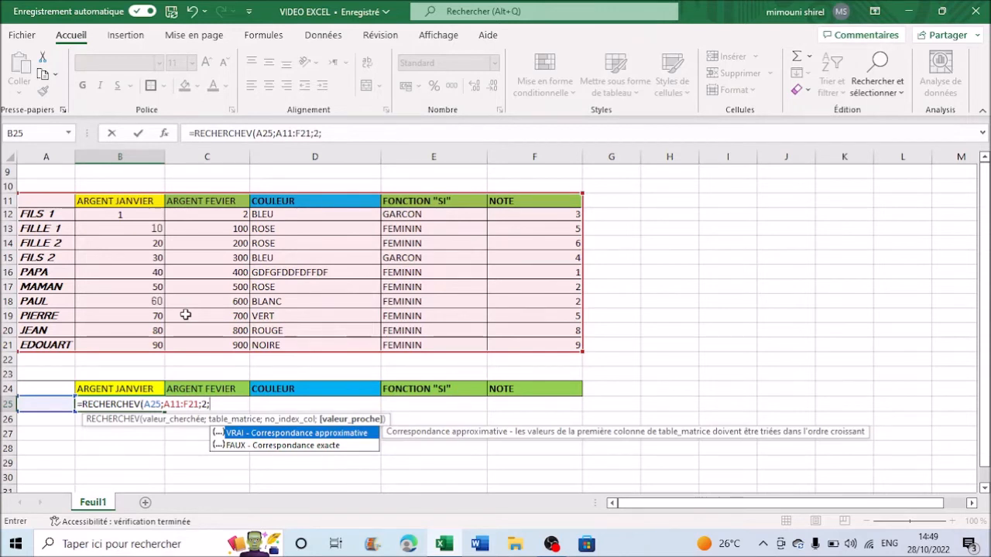
pyautogui.write('0')
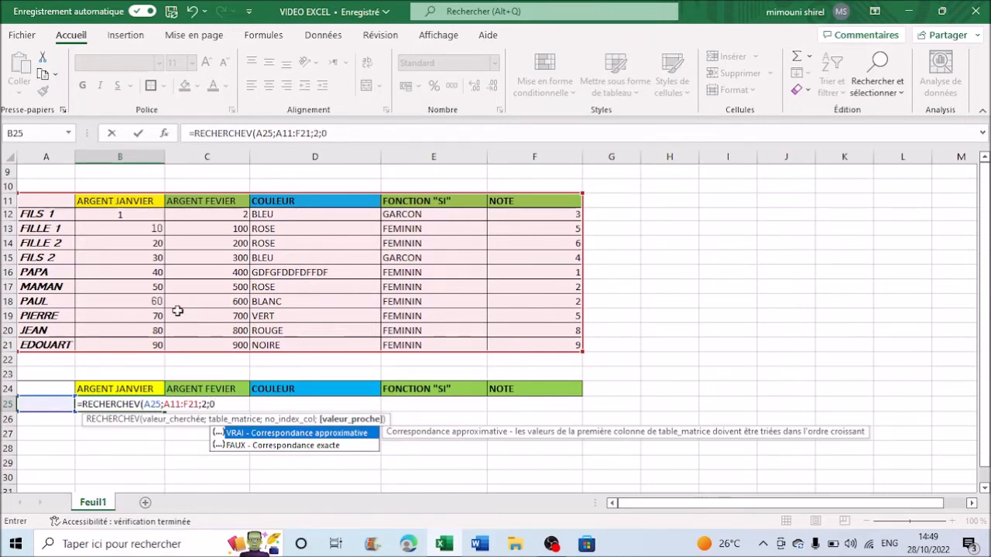
pyautogui.write(')')
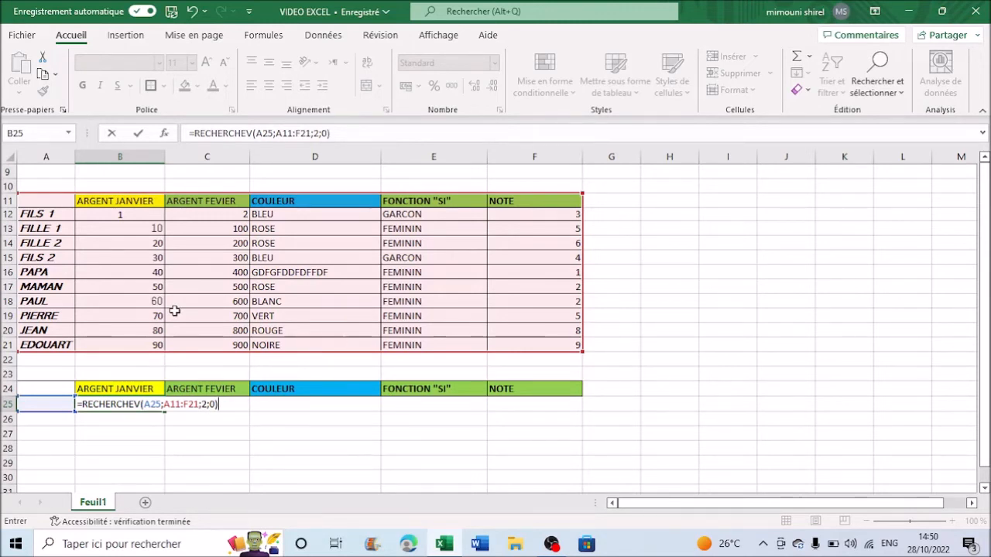
pyautogui.press('Return')
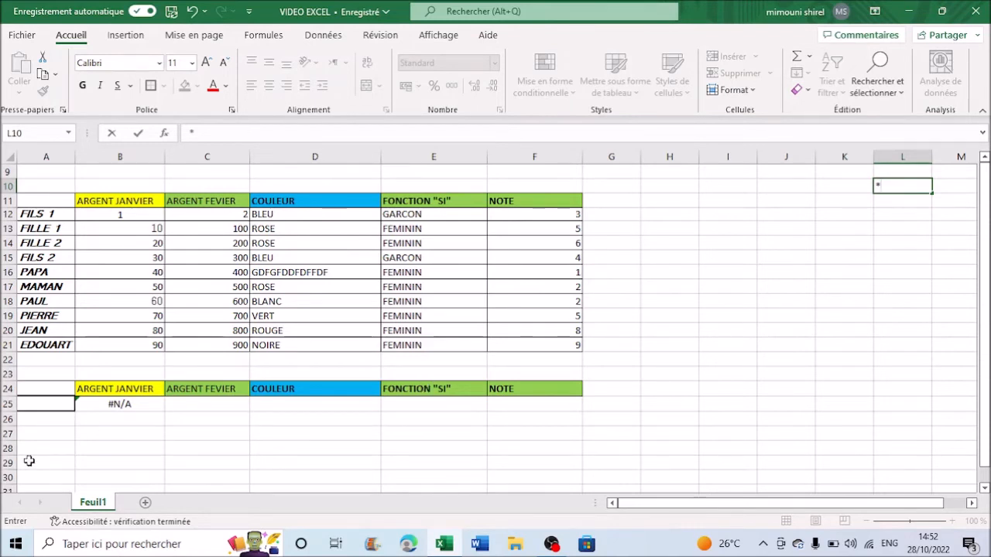
# - Copy the first name in A19 and paste it as values only into the lookup cell A25
pyautogui.click(49, 315)
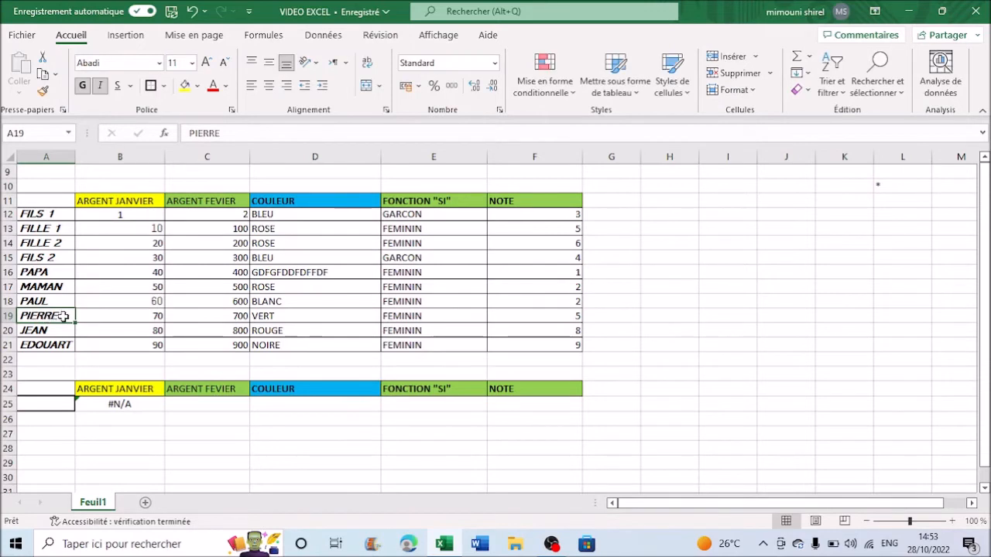
pyautogui.hotkey('ctrl', 'c')
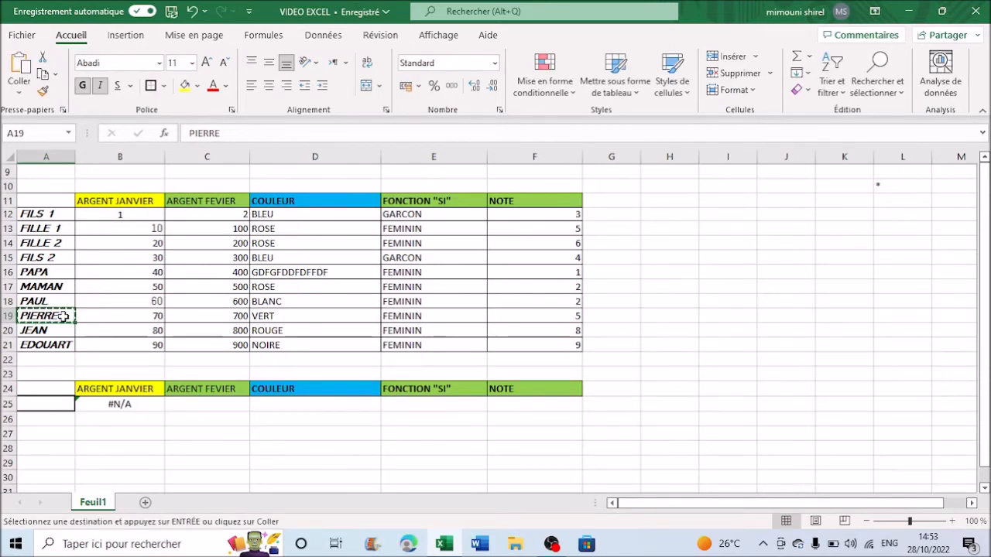
pyautogui.click(49, 403)
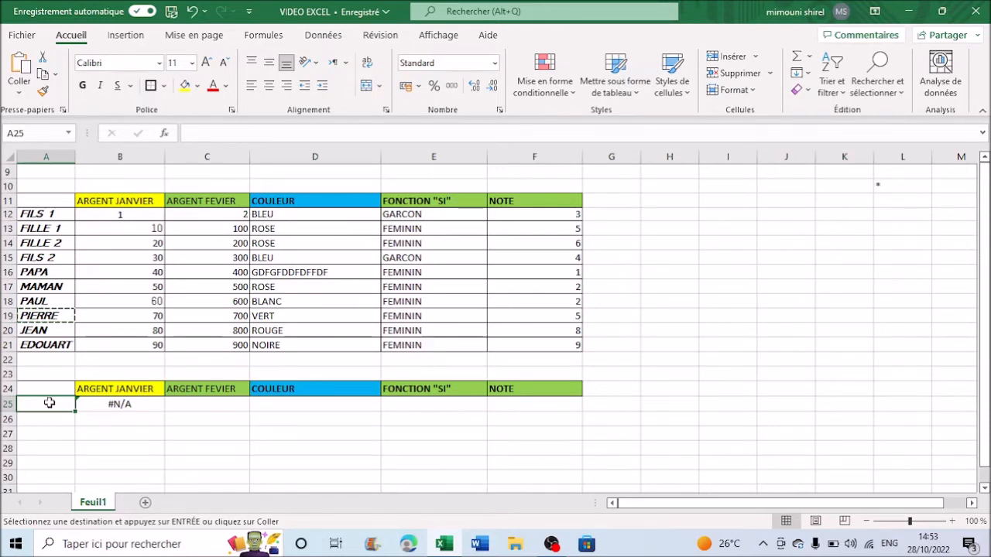
pyautogui.rightClick(49, 402)
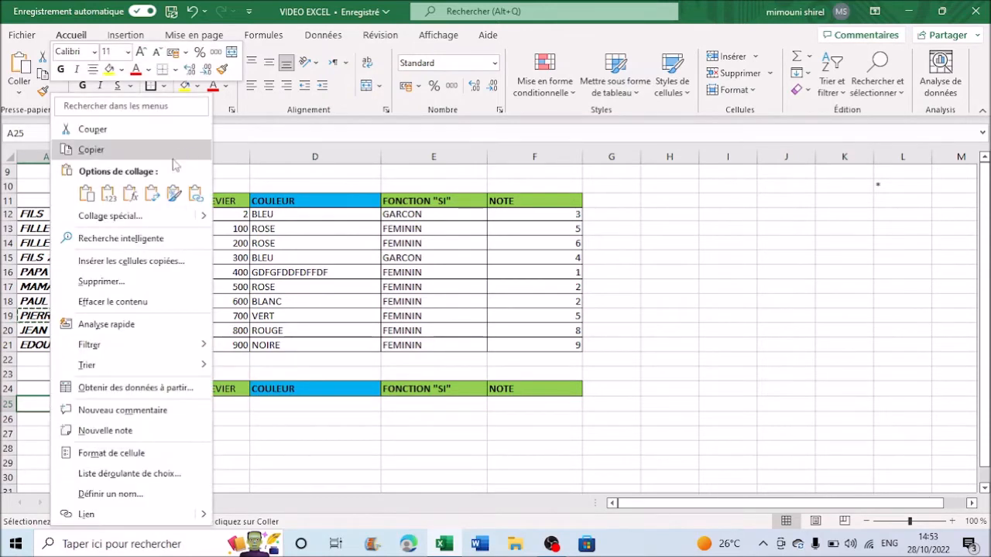
pyautogui.click(108, 197)
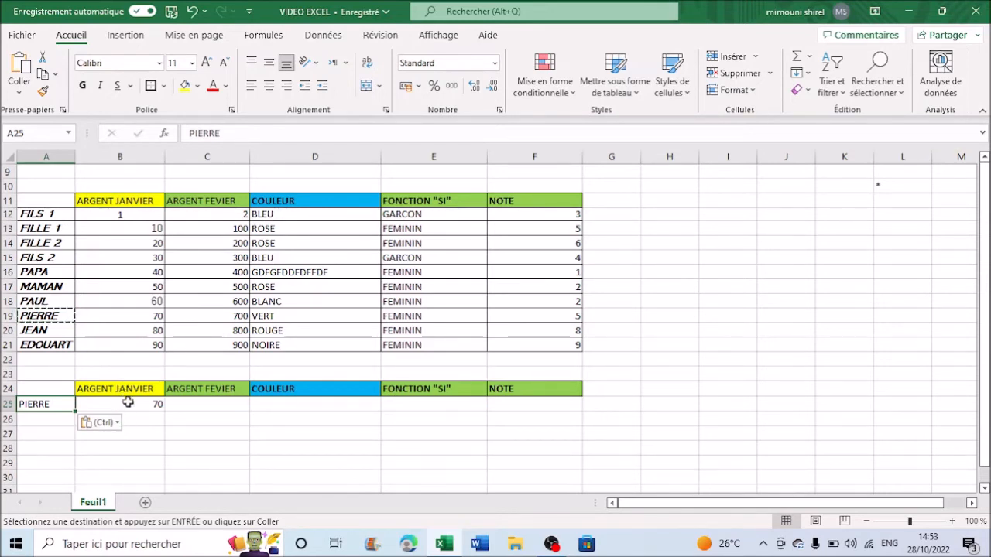
# - Copy the complete RECHERCHEV formula text from B25, leaving the cell's formula as it is
pyautogui.click(128, 404)
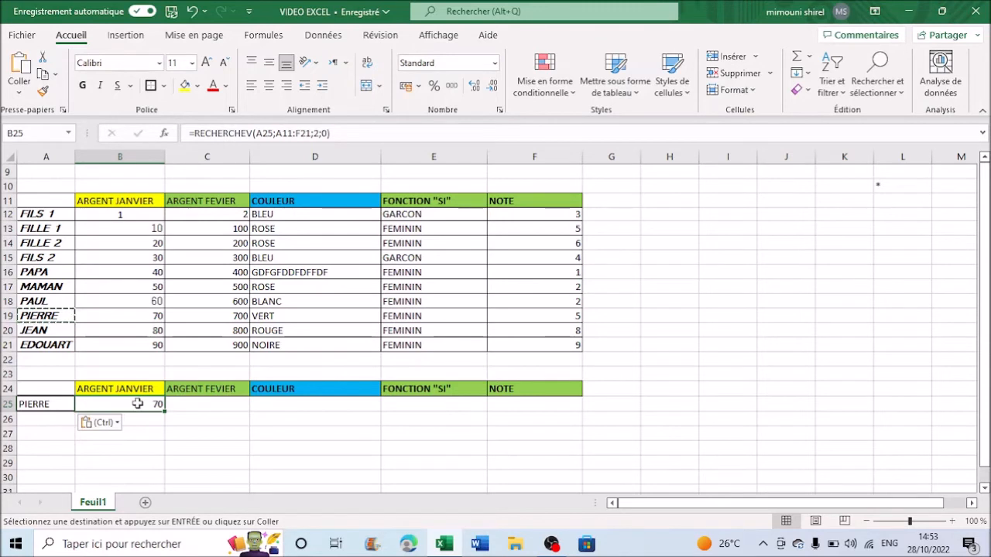
pyautogui.click(352, 132)
pyautogui.moveTo(352, 132); pyautogui.dragTo(80, 132)
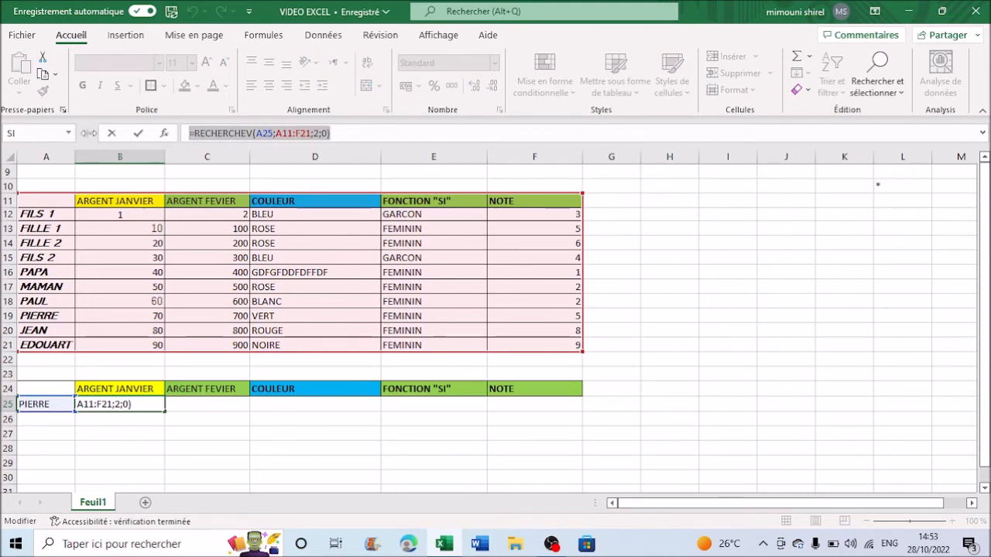
pyautogui.hotkey('ctrl', 'c')
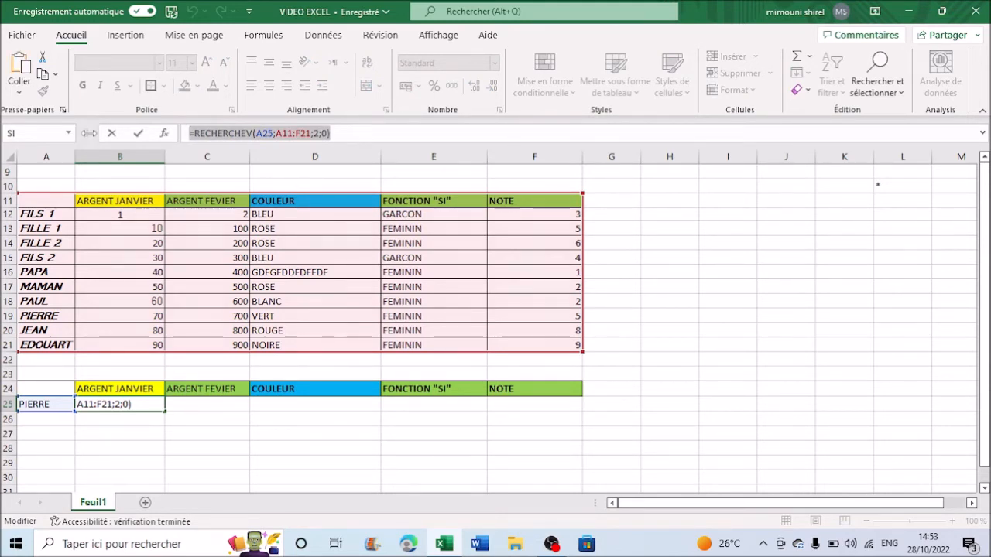
pyautogui.press('Return')
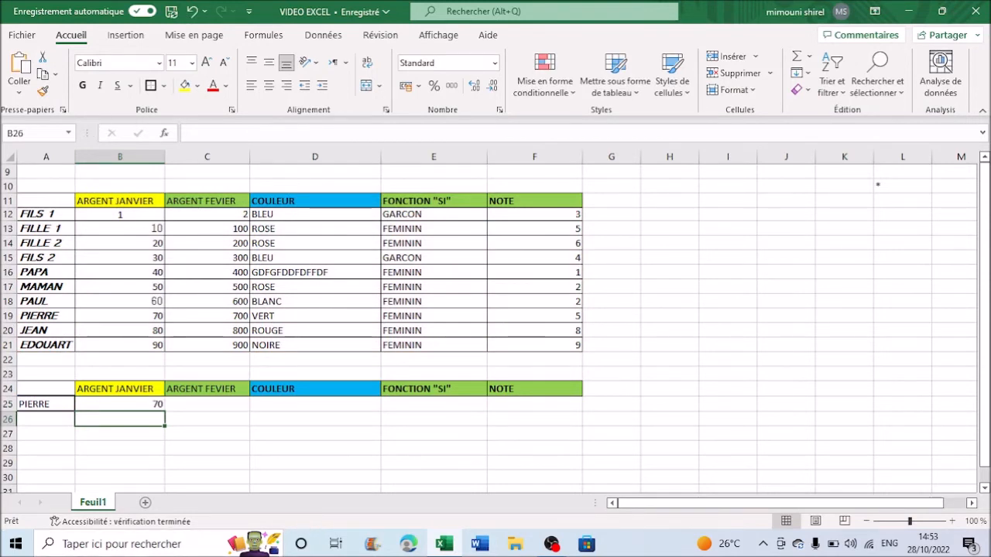
# - Paste the copied formula into C25 under ARGENT FEVIER and set its column index to 3
pyautogui.click(214, 404)
pyautogui.doubleClick(214, 404)
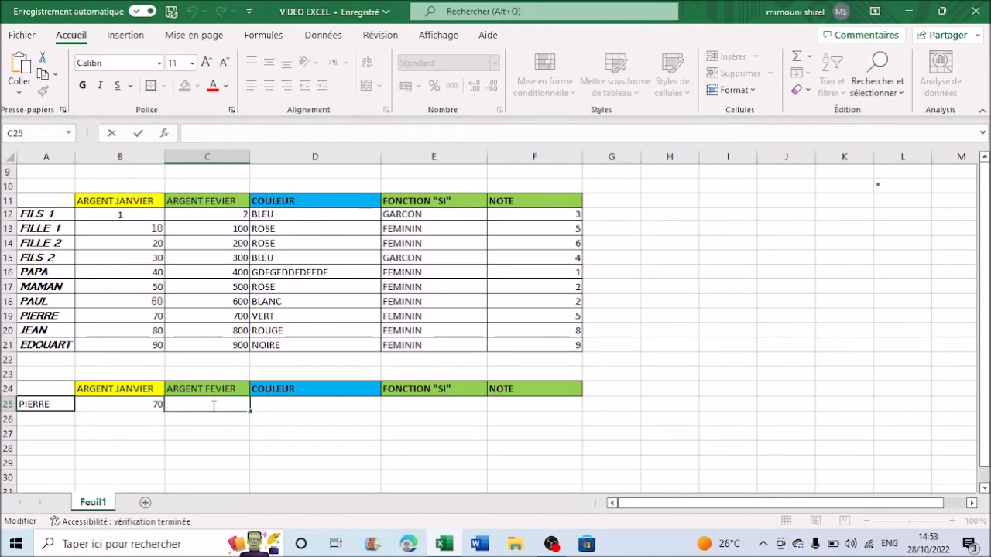
pyautogui.hotkey('ctrl', 'v')
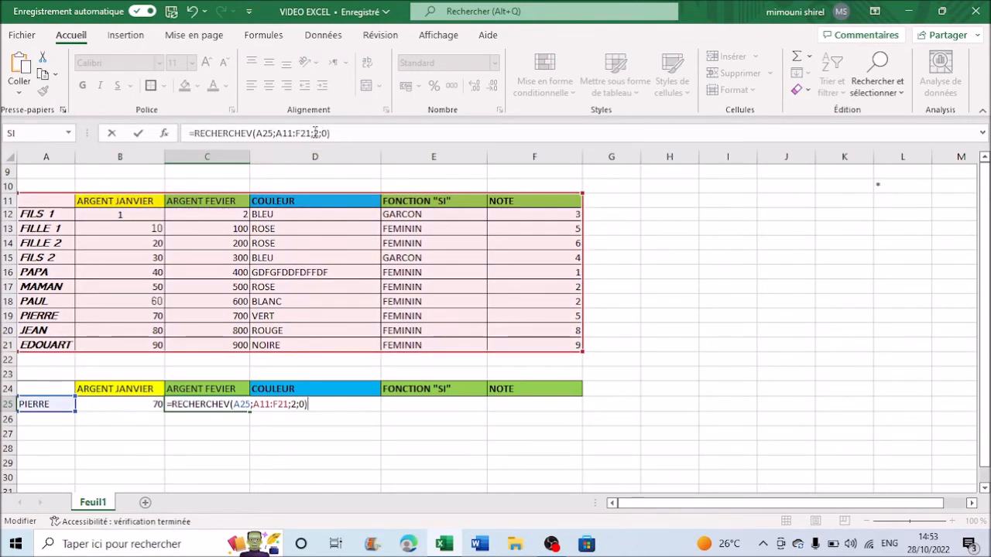
pyautogui.doubleClick(317, 134)
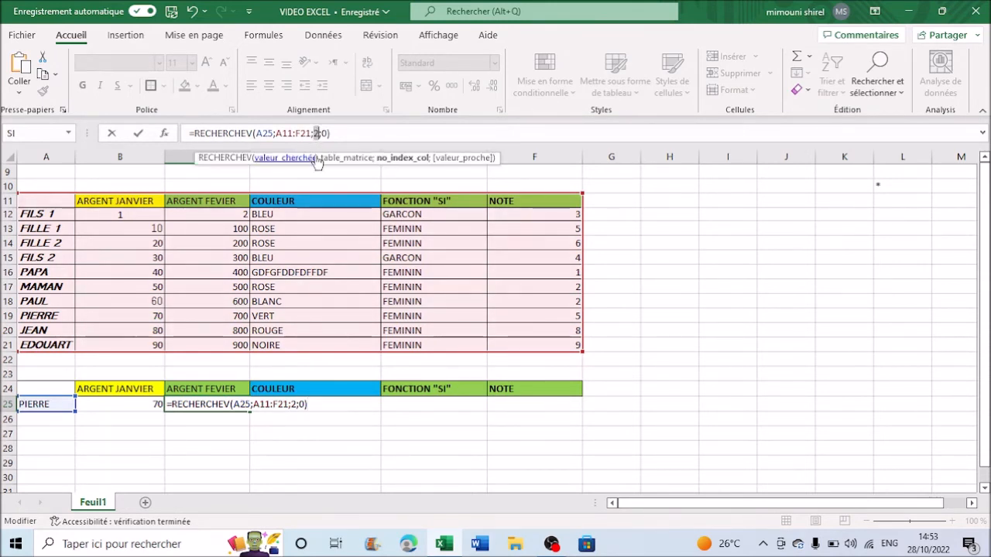
pyautogui.write('3')
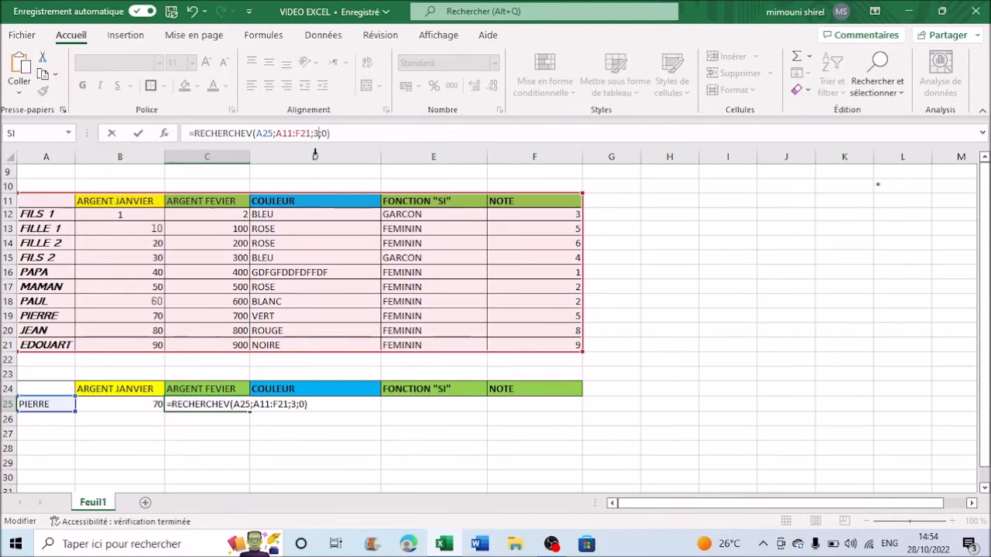
pyautogui.press('Return')
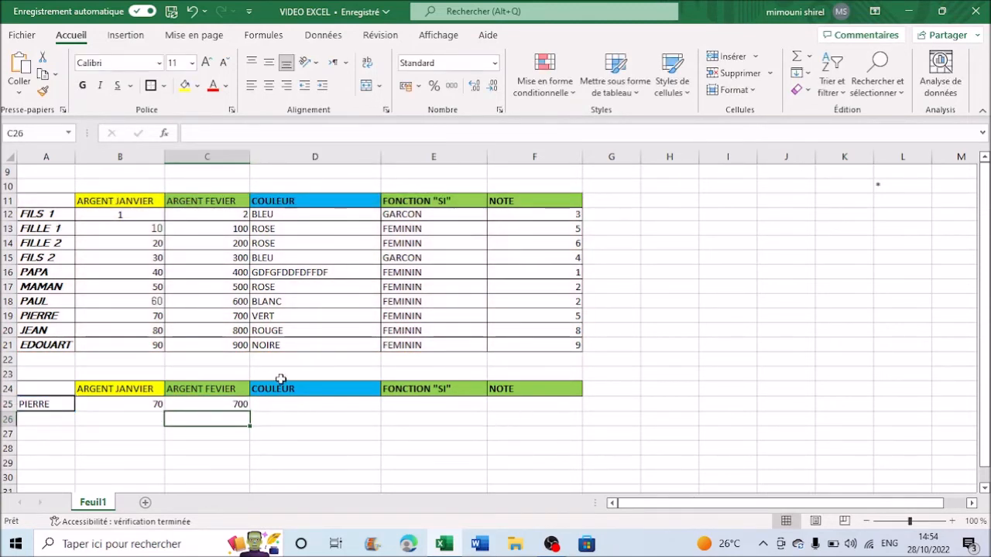
# - Paste the copied formula into D25 and point its column index to the COULEUR column, the fourth in the table range
pyautogui.doubleClick(301, 403)
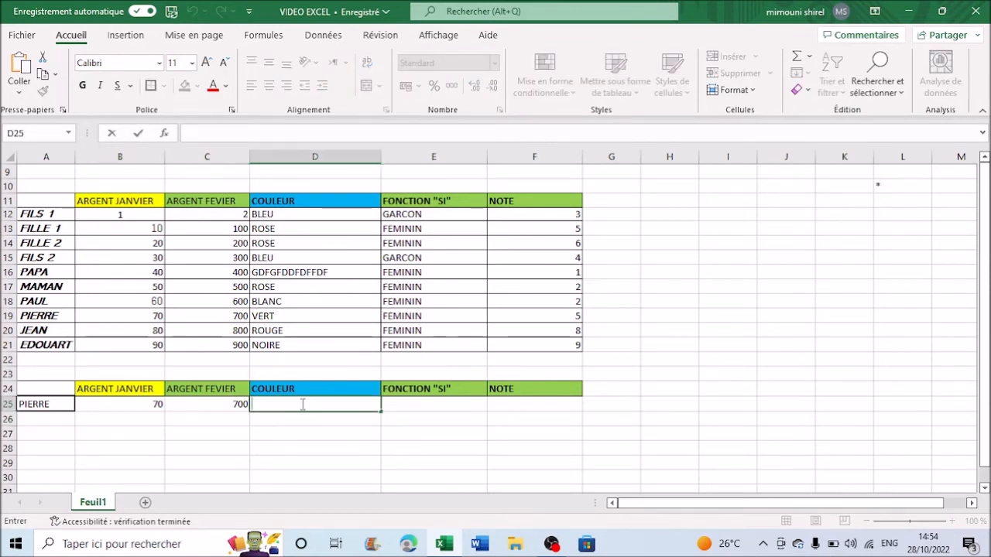
pyautogui.hotkey('ctrl', 'v')
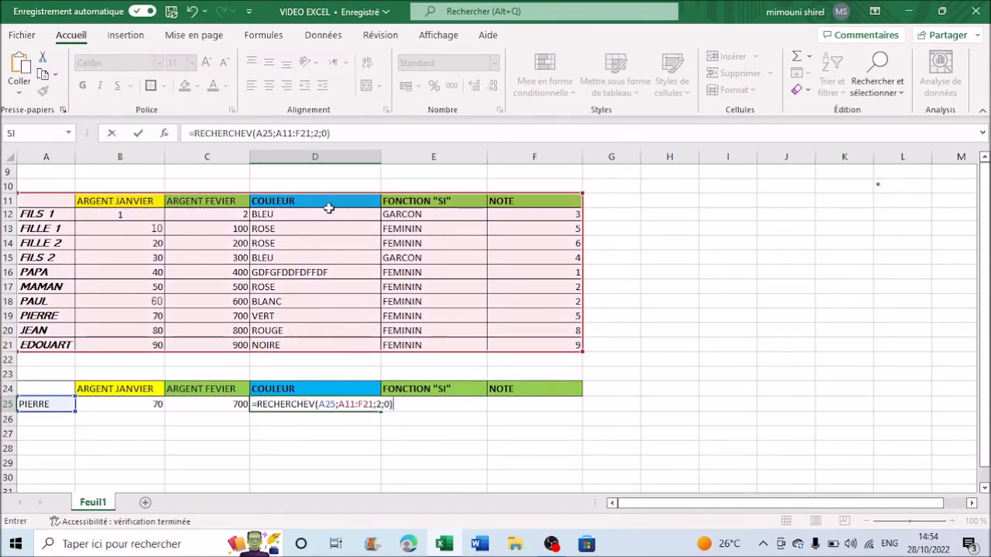
pyautogui.doubleClick(315, 134)
pyautogui.press('Return')
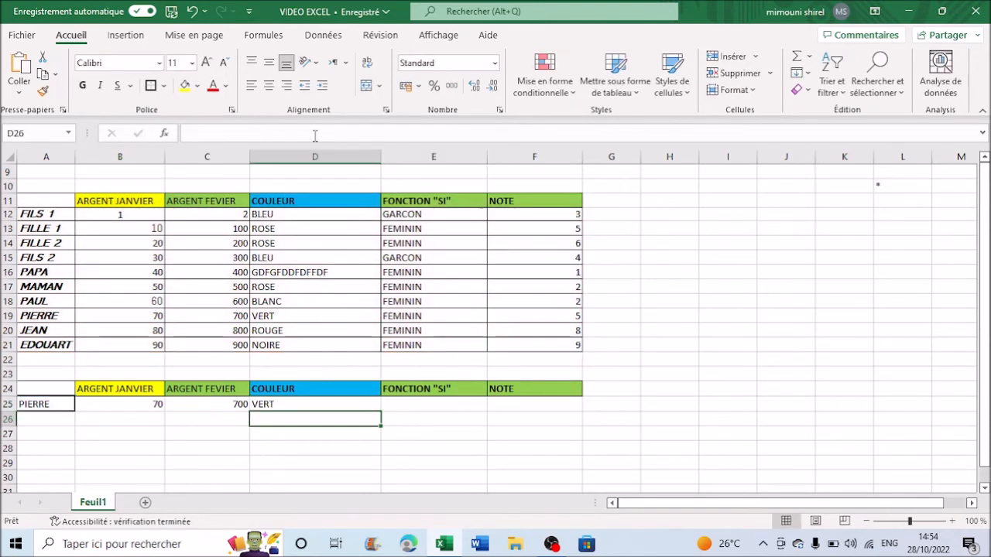
# - Paste the copied formula into E25 under FONCTION "SI" and set its column index to 5
pyautogui.click(419, 404)
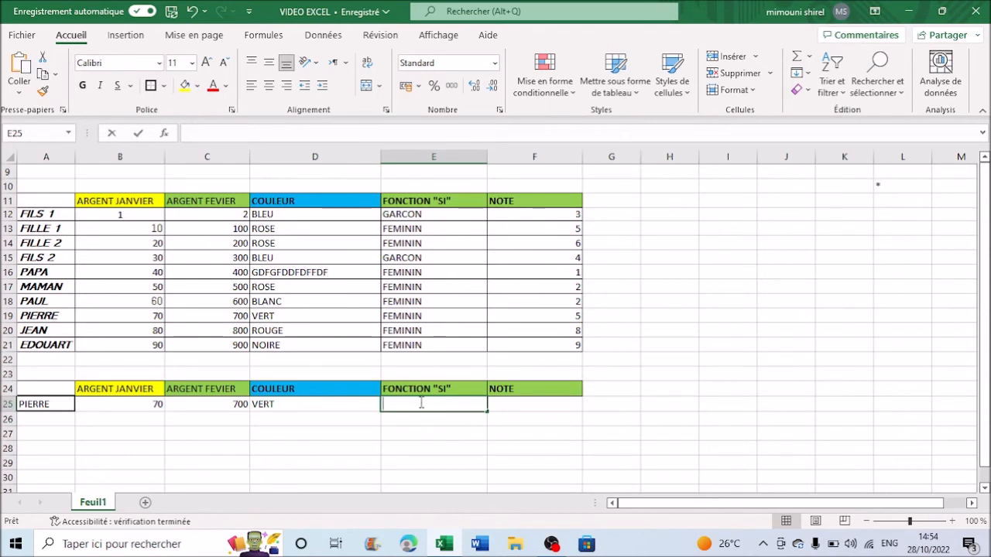
pyautogui.doubleClick(412, 403)
pyautogui.hotkey('ctrl', 'v')
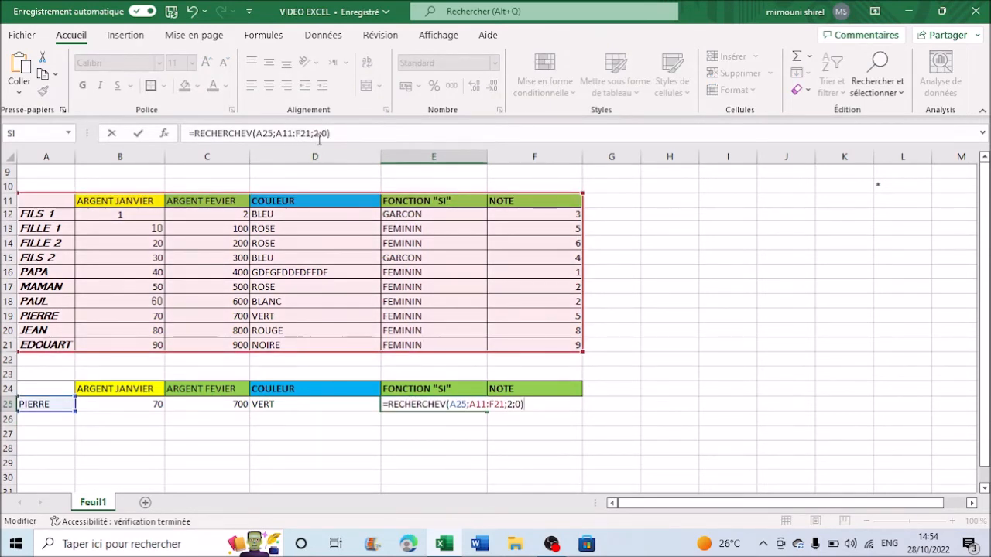
pyautogui.moveTo(313, 134); pyautogui.dragTo(319, 134)
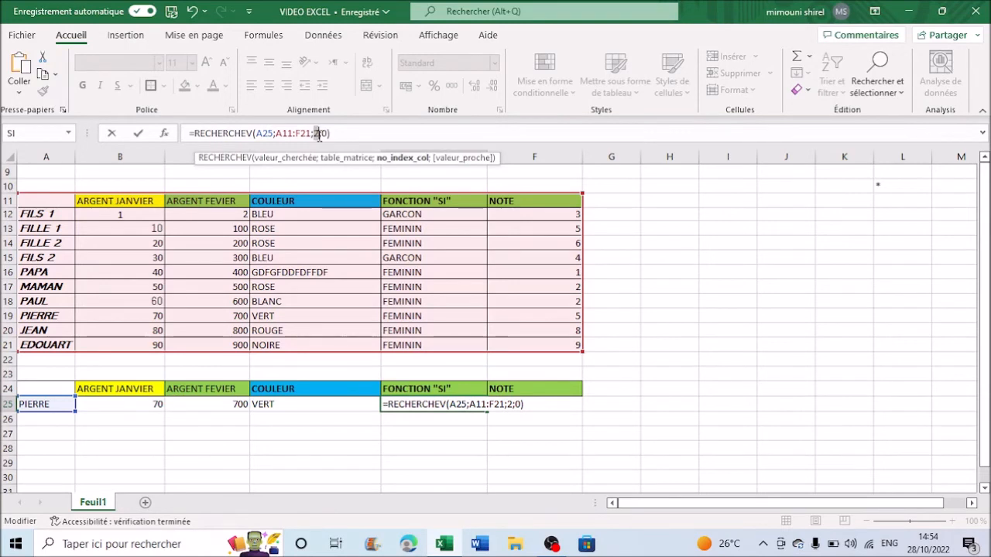
pyautogui.write('5')
pyautogui.press('Return')
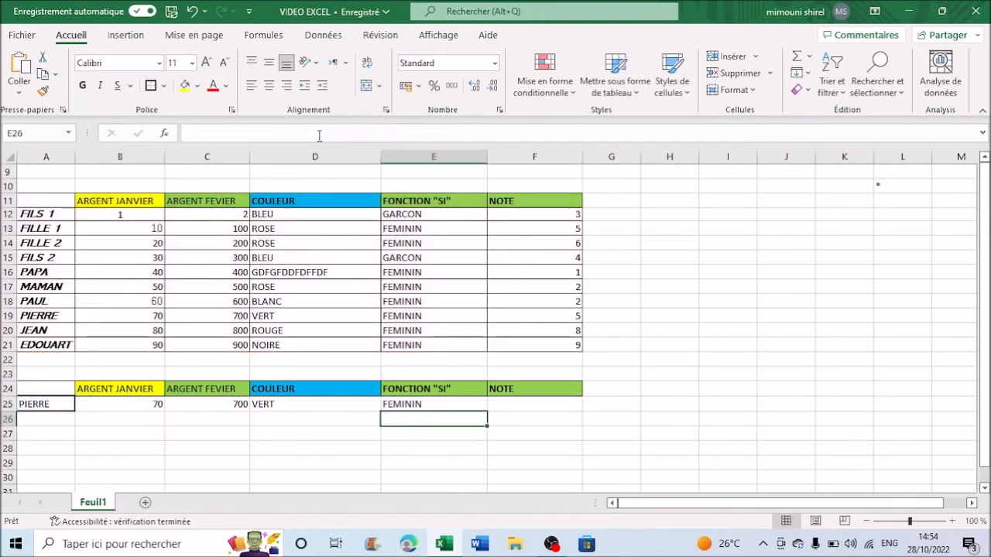
# - Paste the copied formula into F25 under NOTE and set its column index to 6
pyautogui.doubleClick(521, 401)
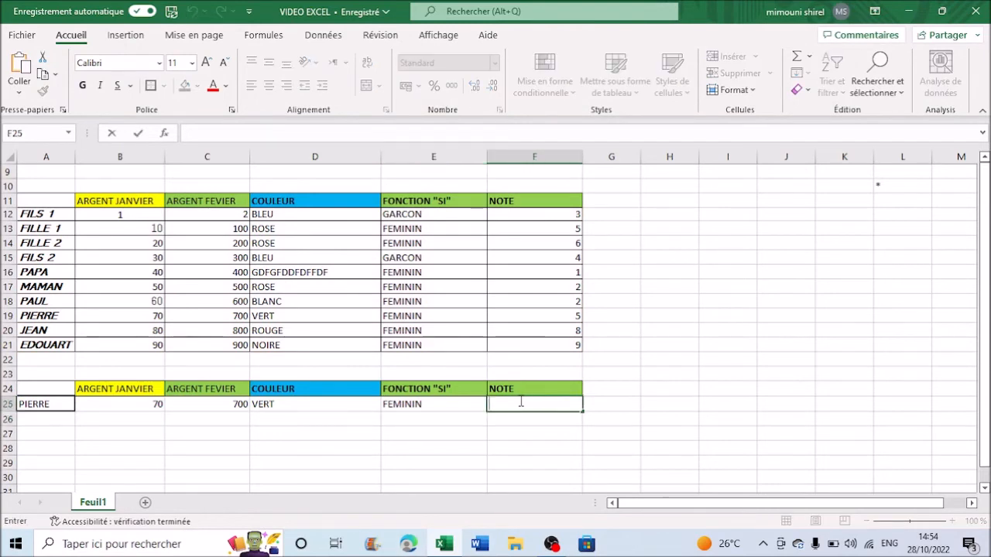
pyautogui.hotkey('ctrl', 'v')
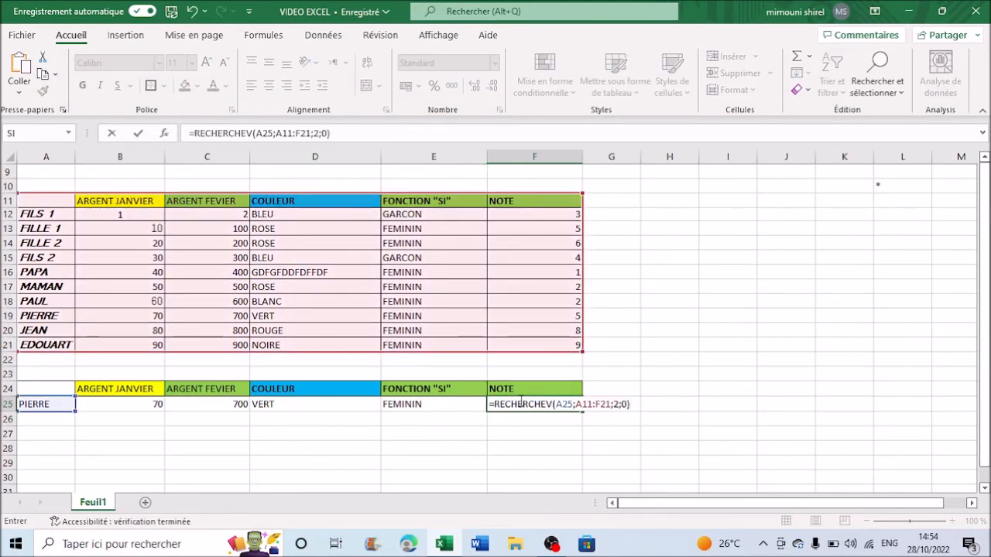
pyautogui.doubleClick(317, 133)
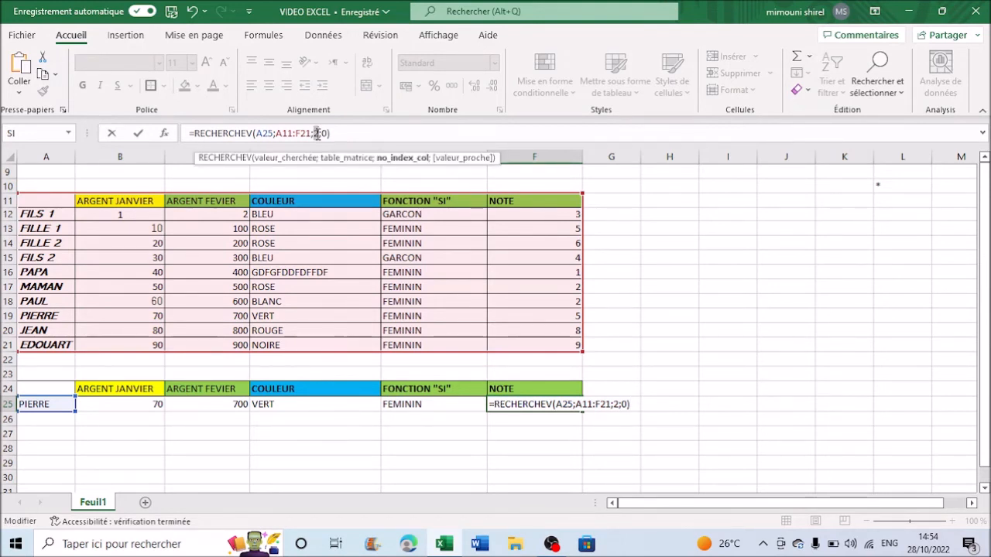
pyautogui.write('6')
pyautogui.press('Return')
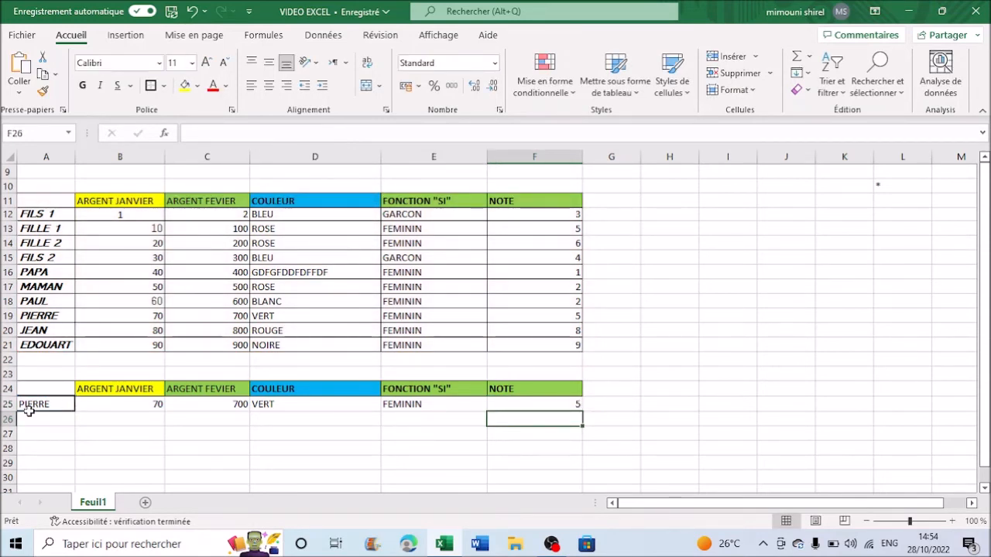
# - Apply all borders (Toutes les bordures) to the lookup row A25:F25
pyautogui.moveTo(34, 401); pyautogui.dragTo(535, 406)
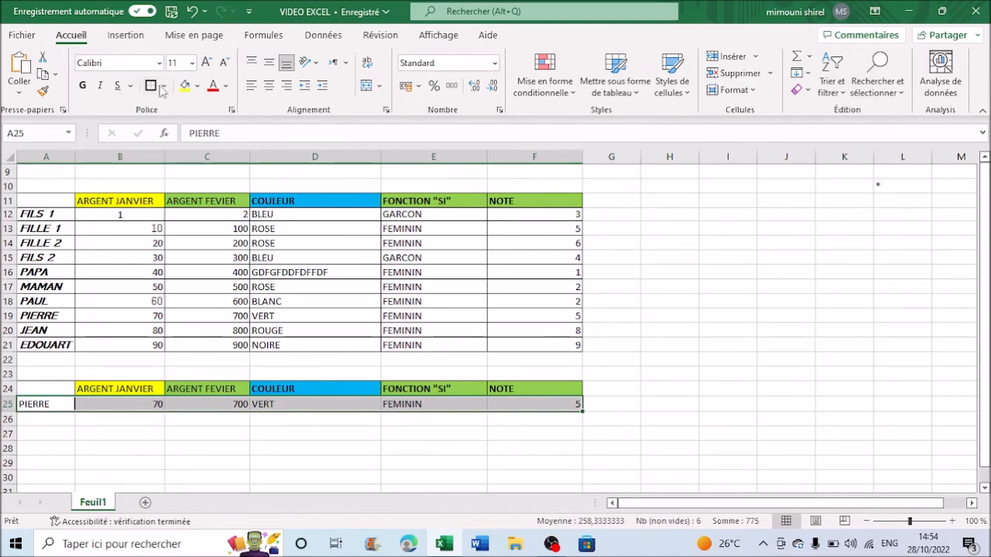
pyautogui.click(163, 86)
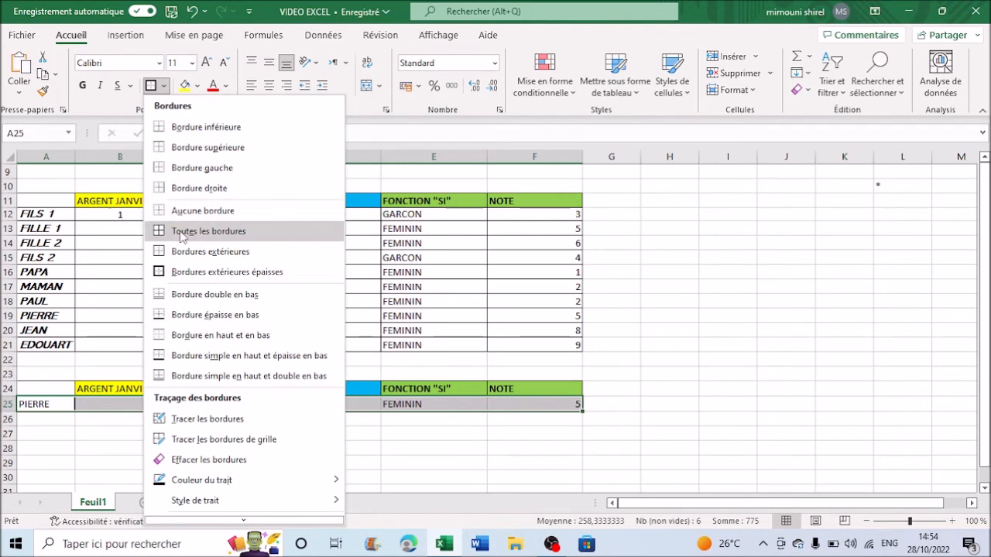
pyautogui.click(186, 231)
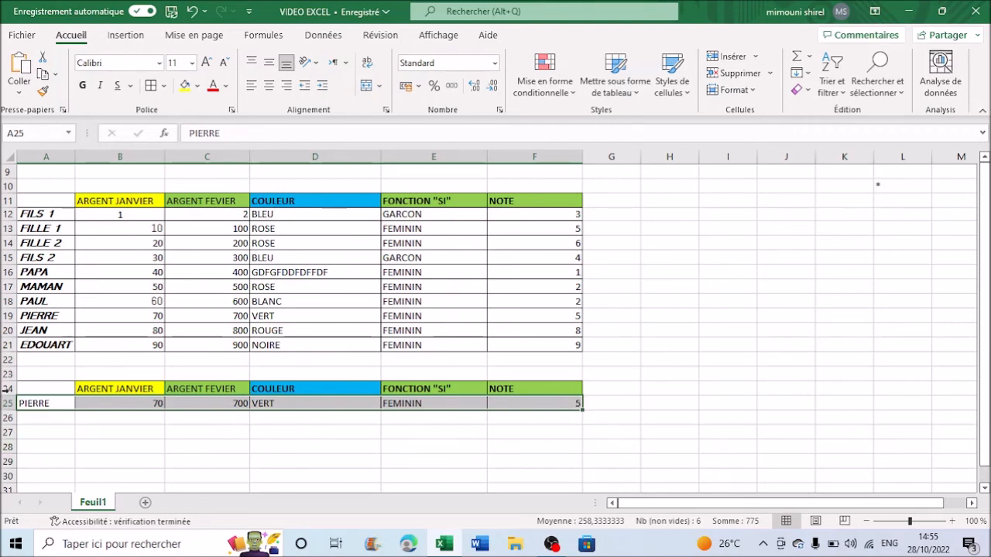
# - Copy the first name in A20 and paste it as values only into the lookup cell A25
pyautogui.click(43, 331)
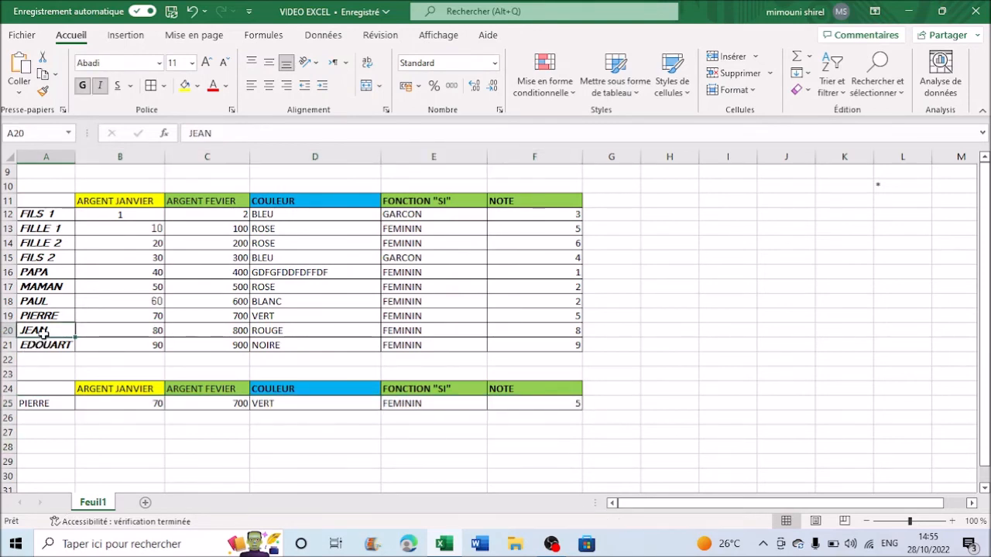
pyautogui.hotkey('ctrl', 'c')
pyautogui.click(39, 403)
pyautogui.rightClick(43, 402)
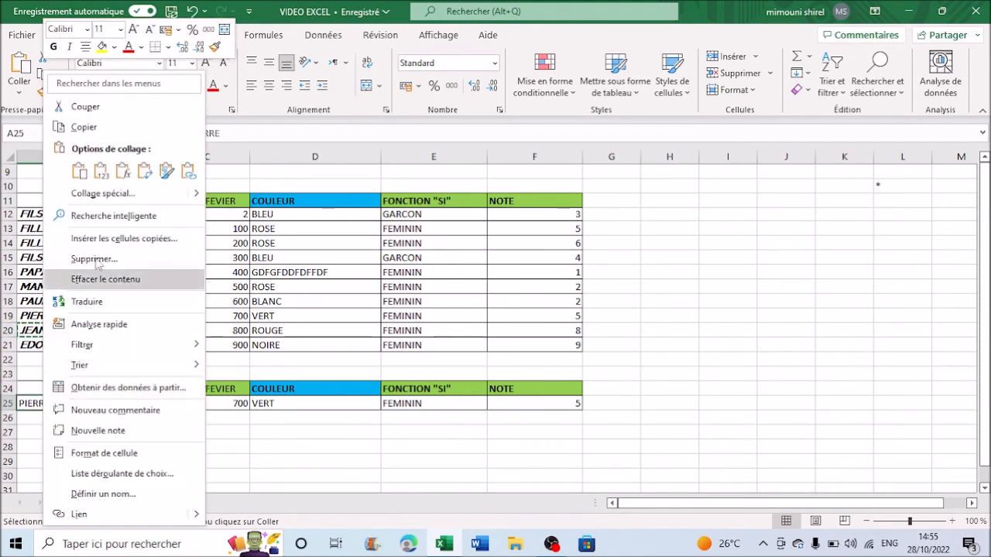
pyautogui.click(101, 171)
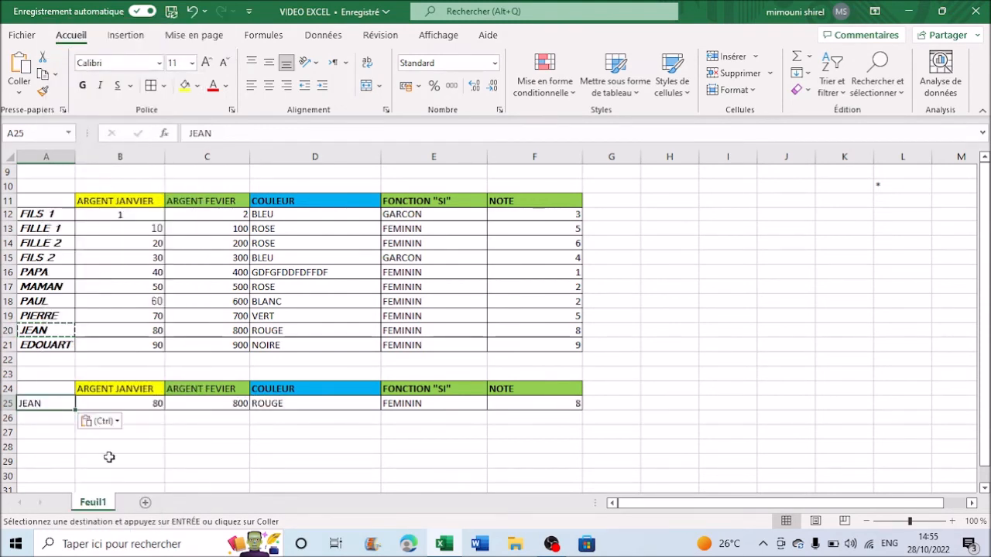